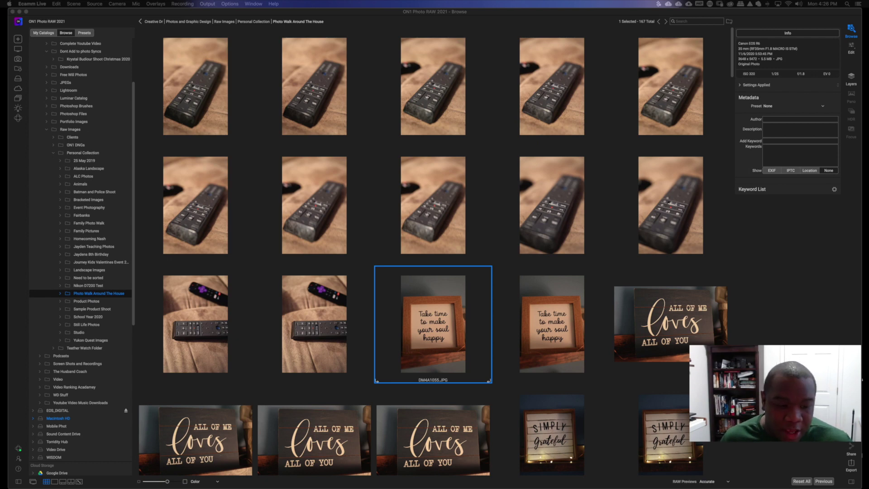
Select DM4A1058.CR3, then the DM4A1055.JPG sign photo to show its file info
left_click(315, 335)
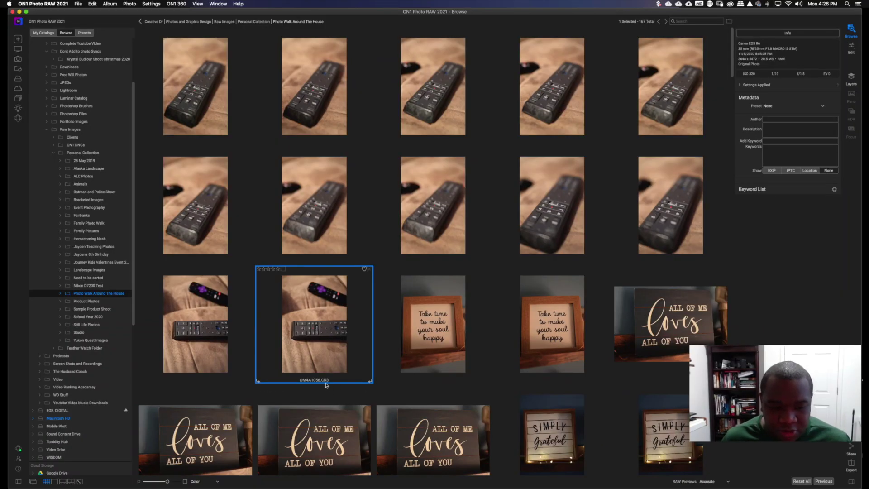
left_click(434, 347)
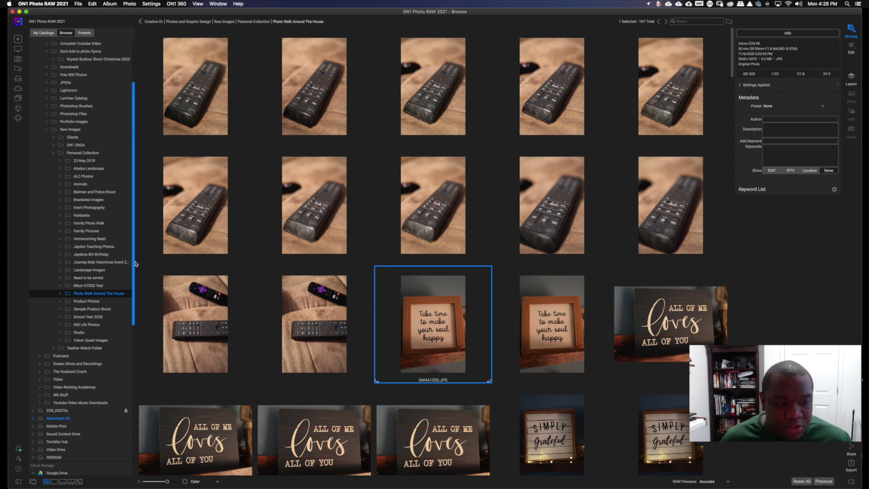
Set the Advanced Search criterion to File Type RAW and scroll through the 83 results
left_click_drag(133, 265, 159, 419)
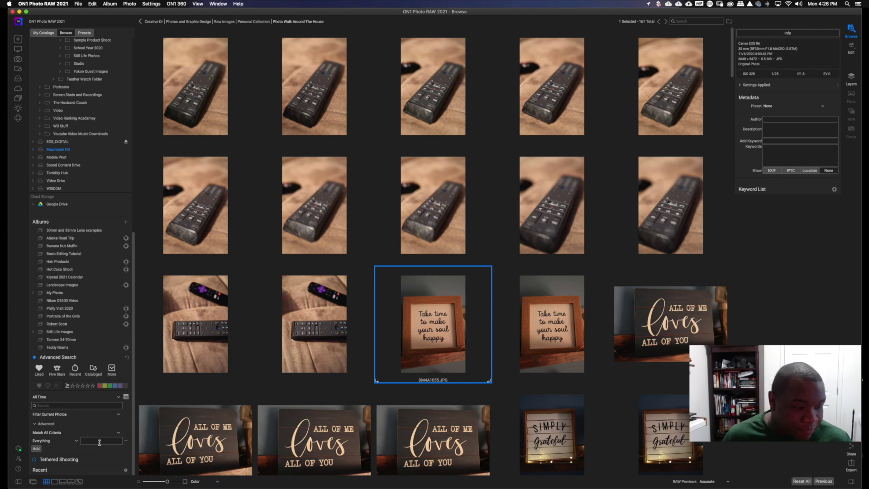
left_click(42, 442)
scroll(64, 434, "down", 1)
left_click(44, 417)
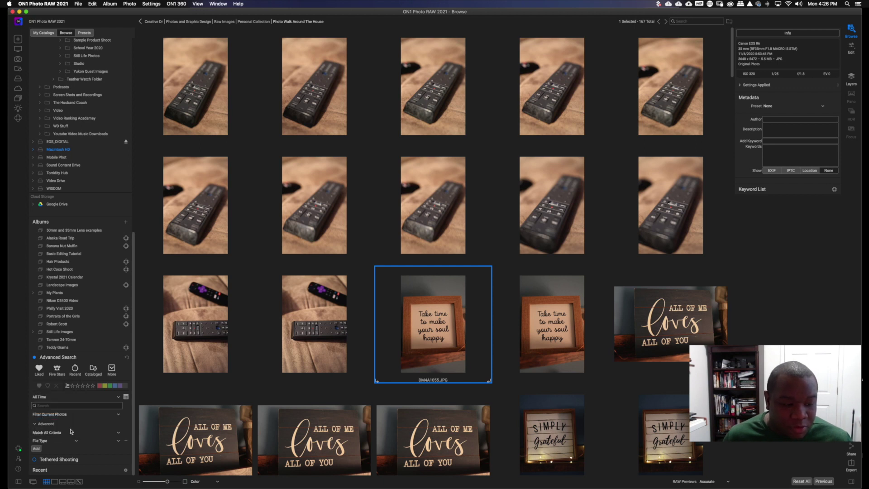
left_click(118, 440)
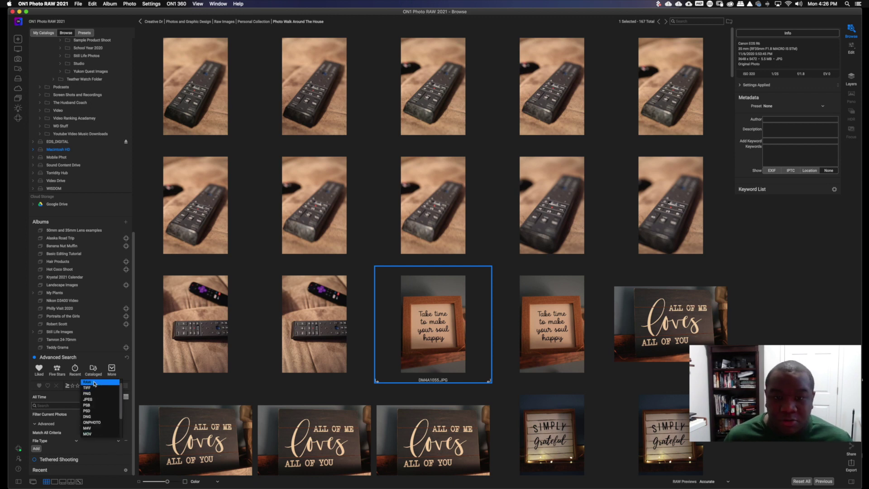
left_click(94, 382)
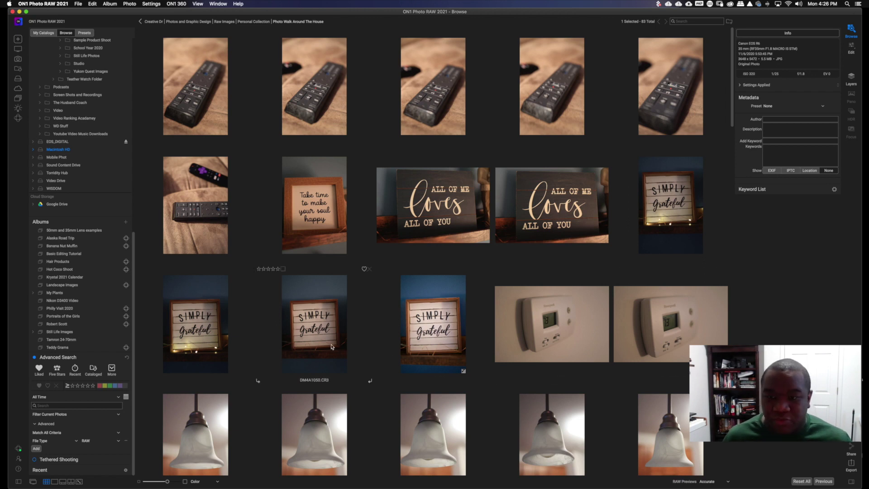
scroll(545, 330, "down", 10)
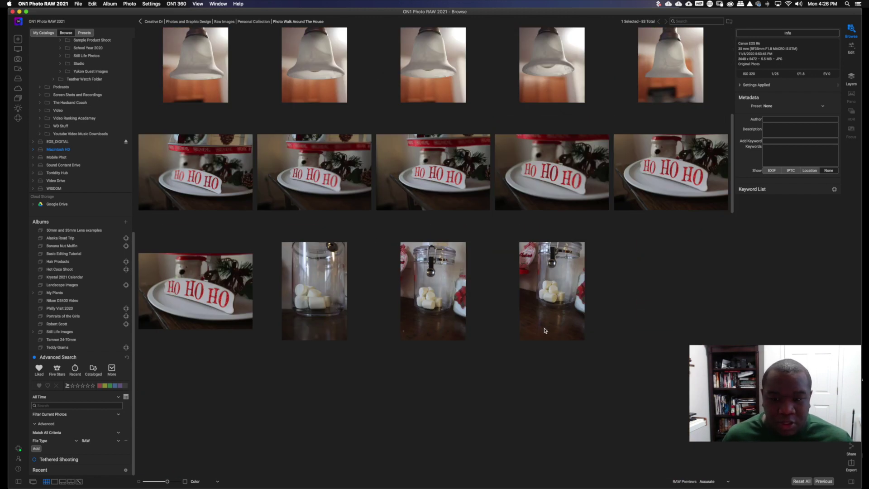
scroll(545, 330, "down", 5)
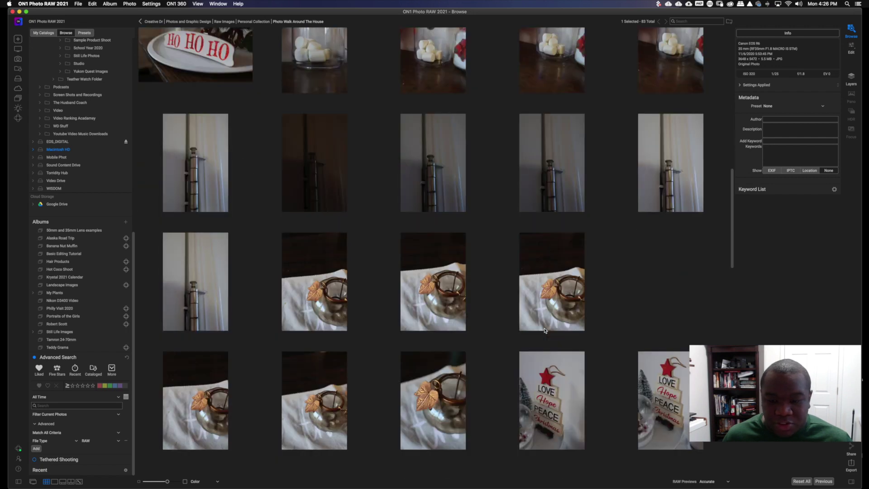
scroll(545, 330, "down", 5)
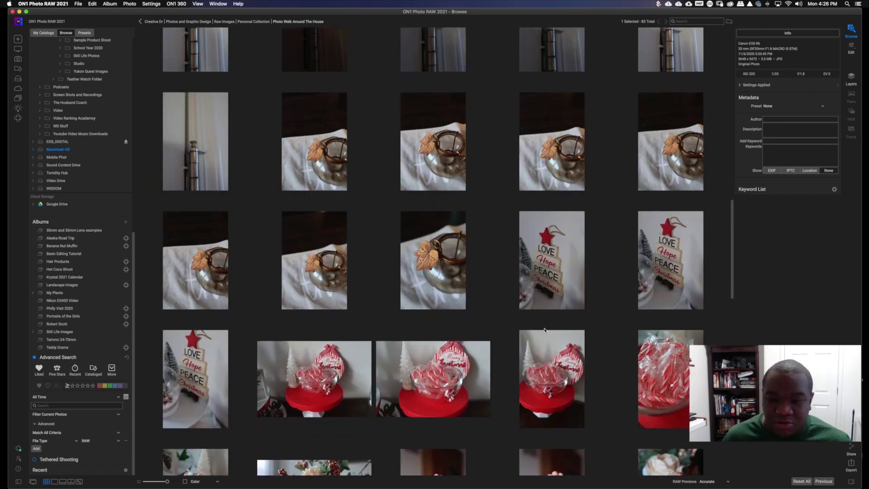
scroll(545, 330, "down", 8)
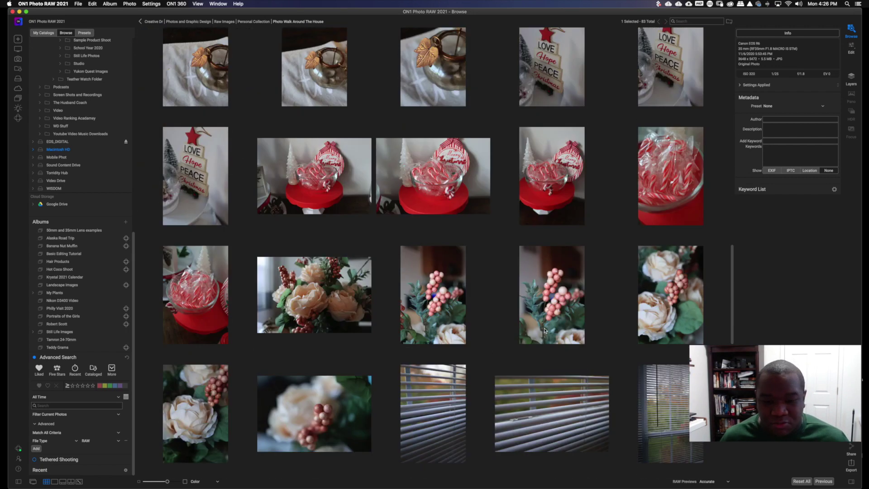
scroll(546, 331, "down", 6)
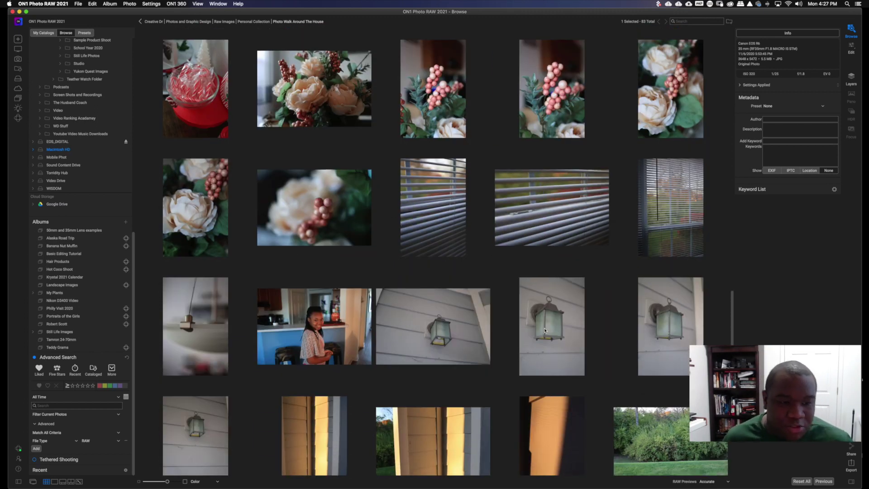
scroll(545, 330, "down", 4)
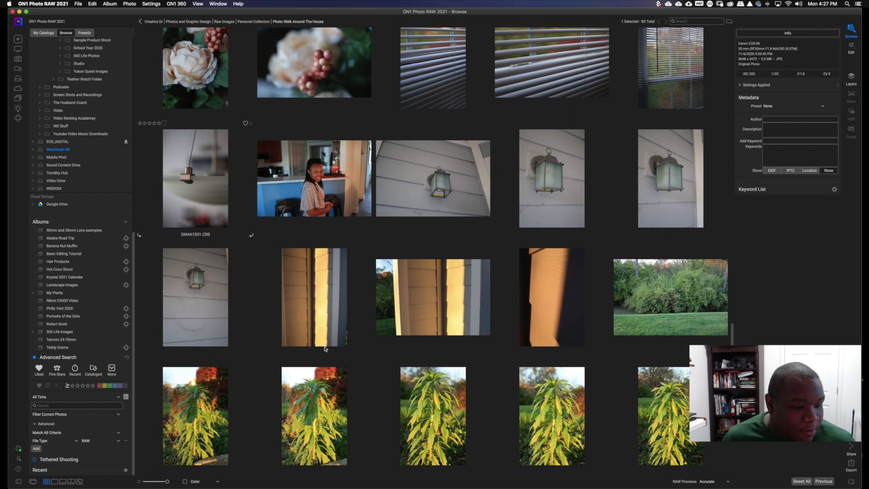
Change the File Type filter to JPEG and select all 83 JPG photos
left_click(99, 441)
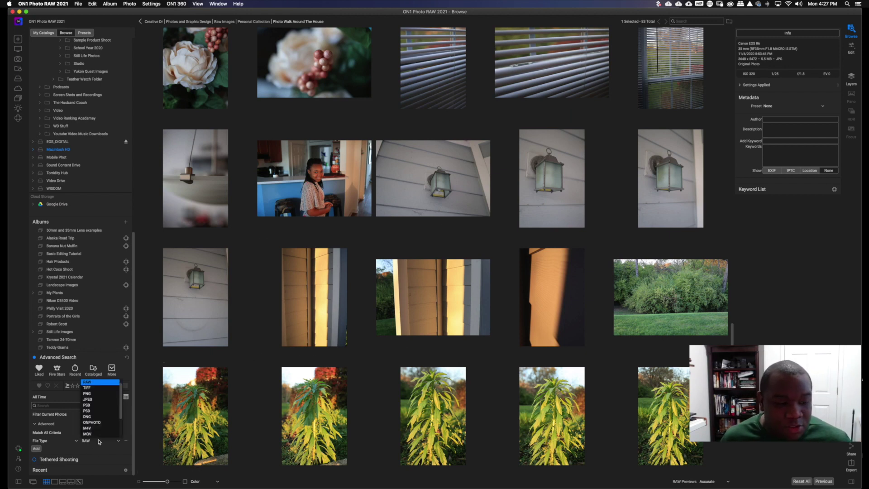
left_click(95, 400)
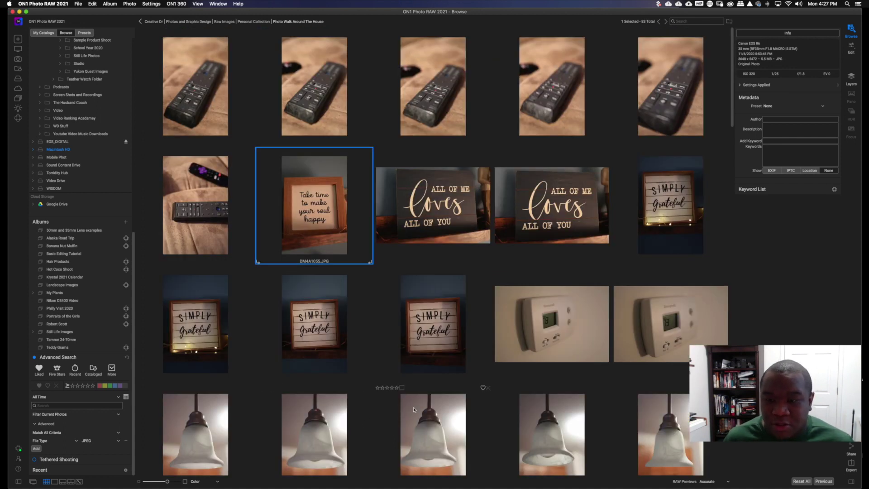
scroll(425, 410, "down", 1)
scroll(425, 410, "down", 10)
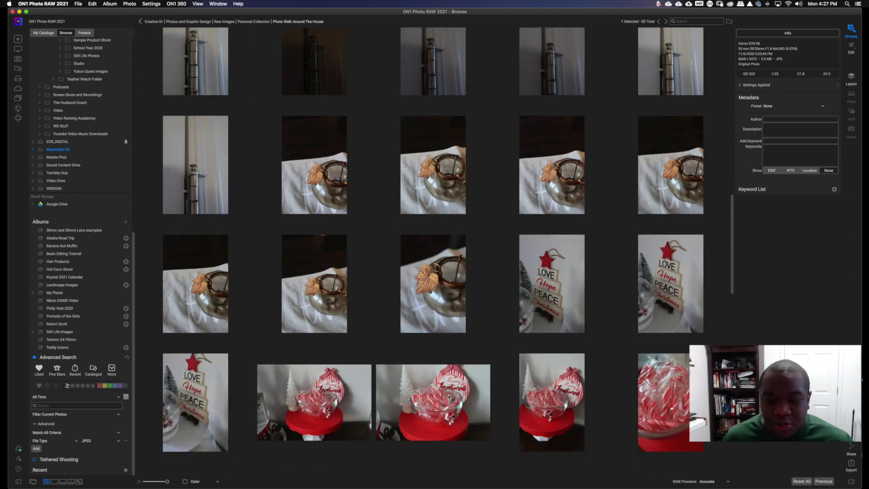
scroll(448, 398, "down", 5)
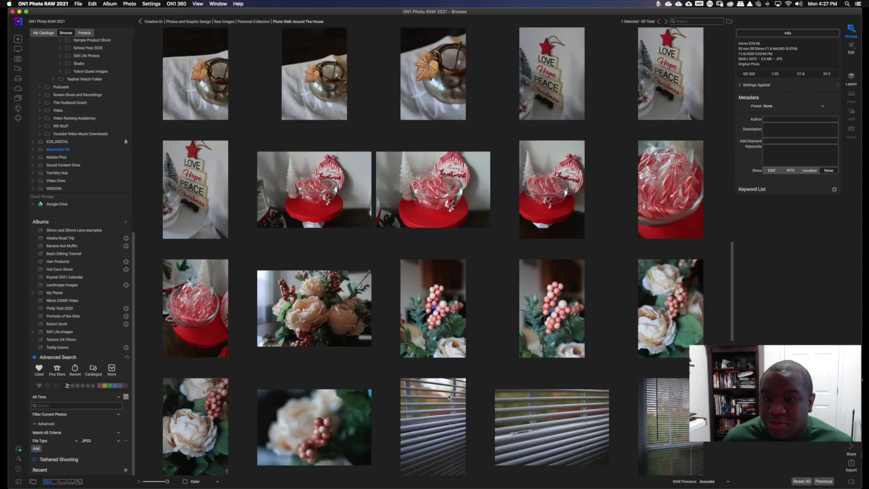
scroll(477, 353, "up", 12)
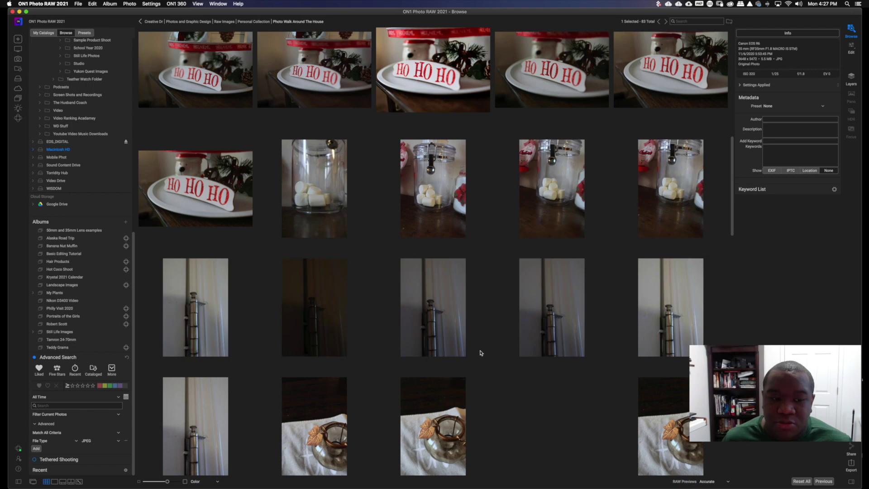
key("super+a")
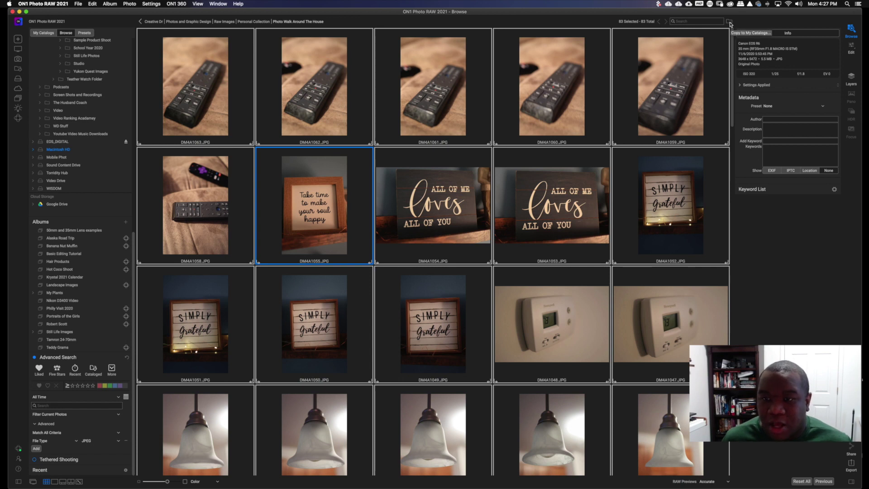
Create a subfolder named JPEGs, moving the selected JPG photos into it
right_click(533, 110)
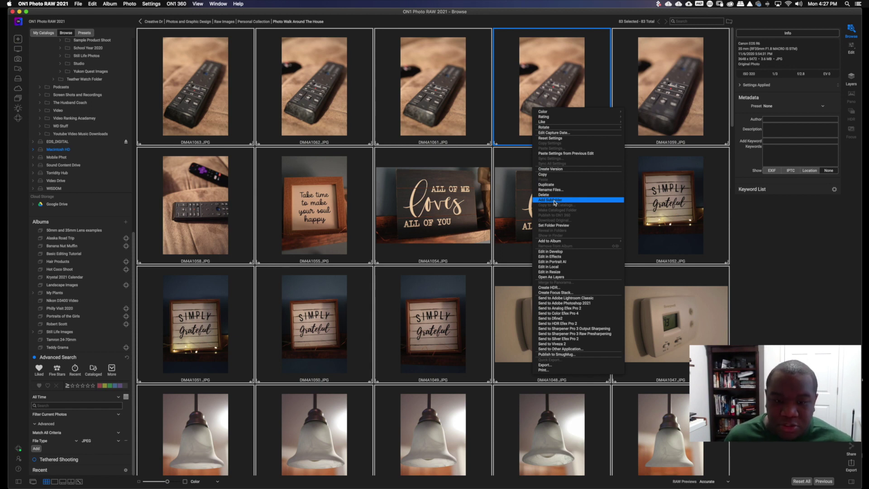
left_click(555, 200)
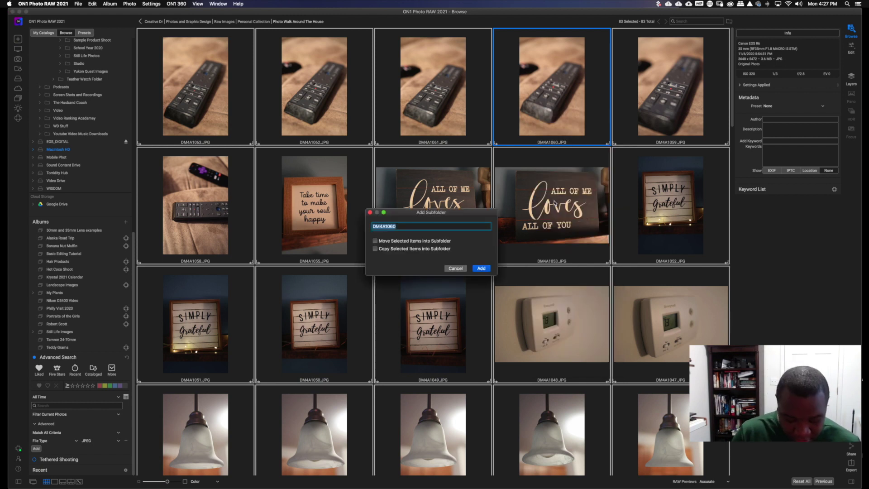
type("JPEGs")
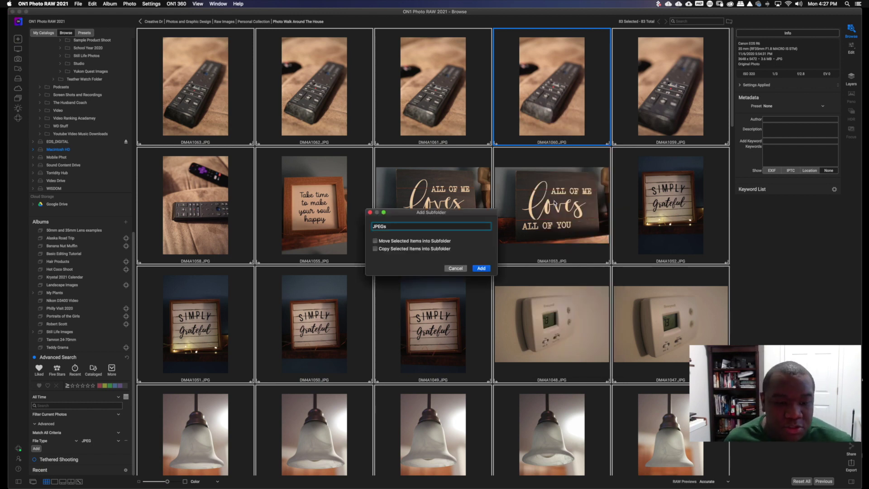
left_click(375, 242)
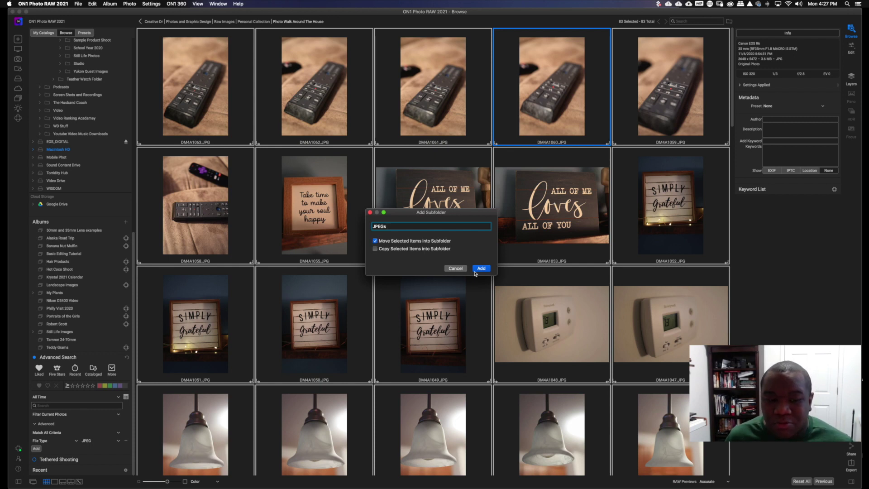
left_click(479, 268)
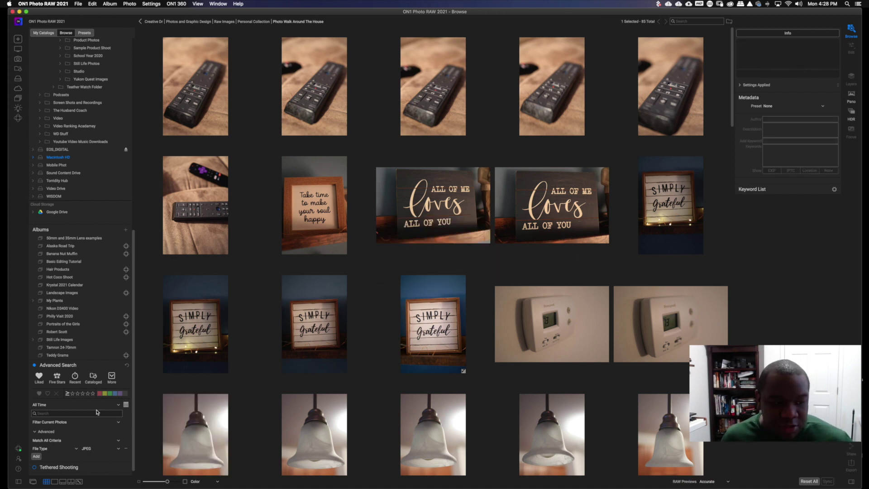
Switch Advanced Search off so the folder lists 85 items, RAW photos plus JPEGs
left_click(35, 366)
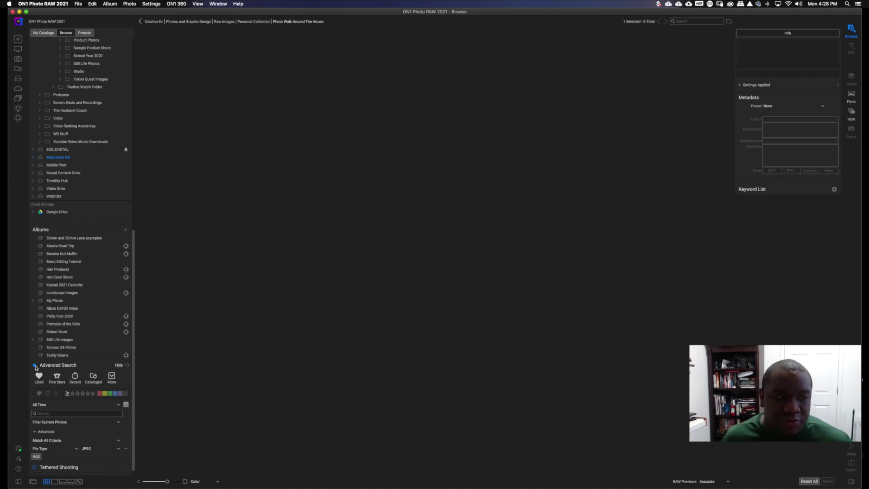
left_click(35, 366)
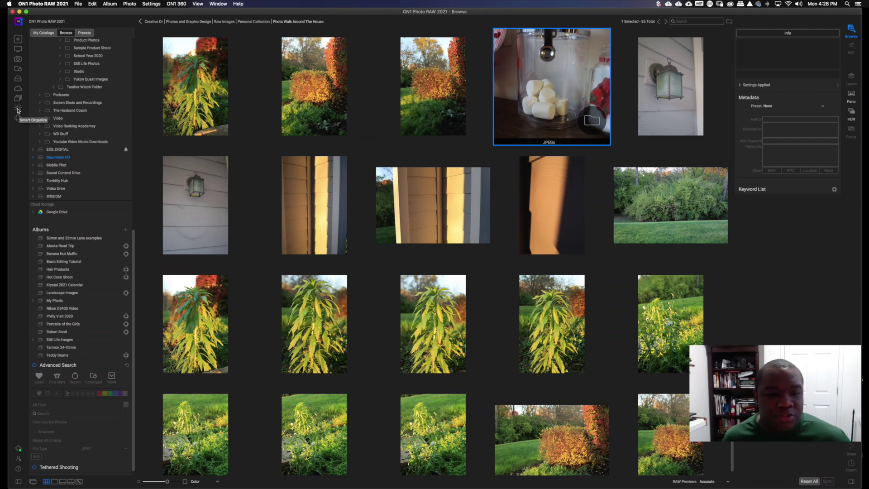
Open Smart Organize, keeping Current Photos as the search set, with Similar Appearance mode
left_click(18, 110)
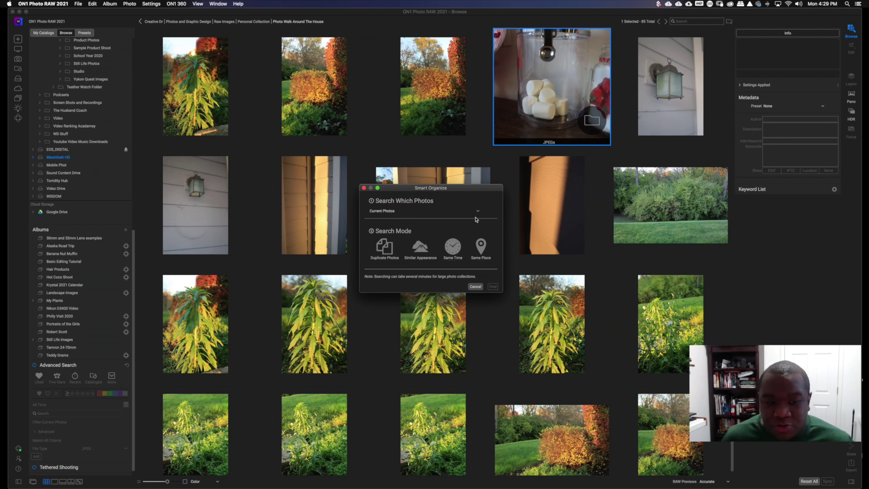
left_click(478, 216)
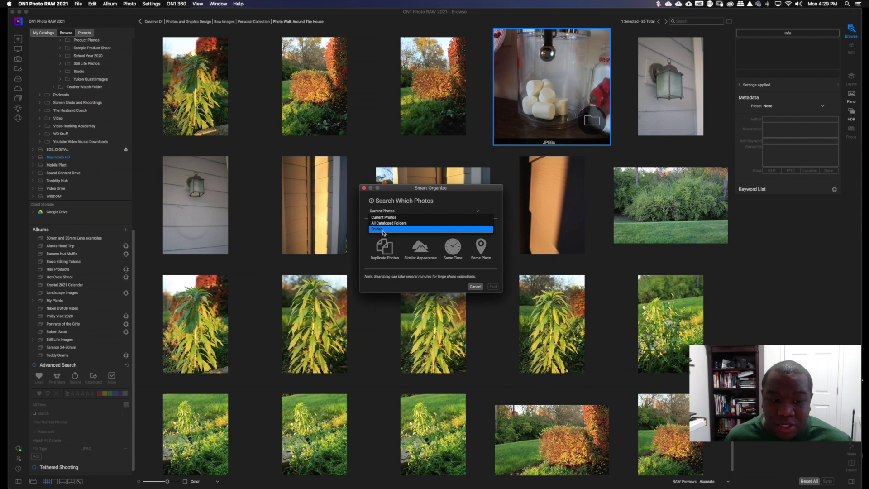
left_click(395, 218)
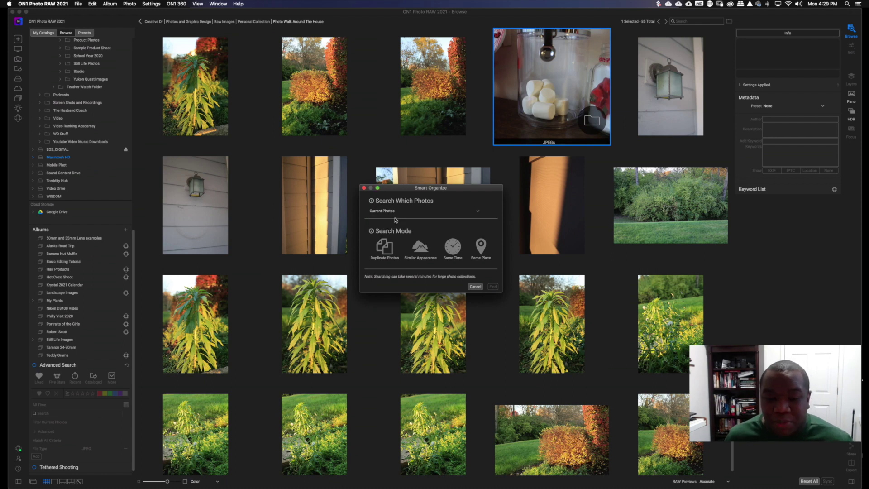
left_click(423, 253)
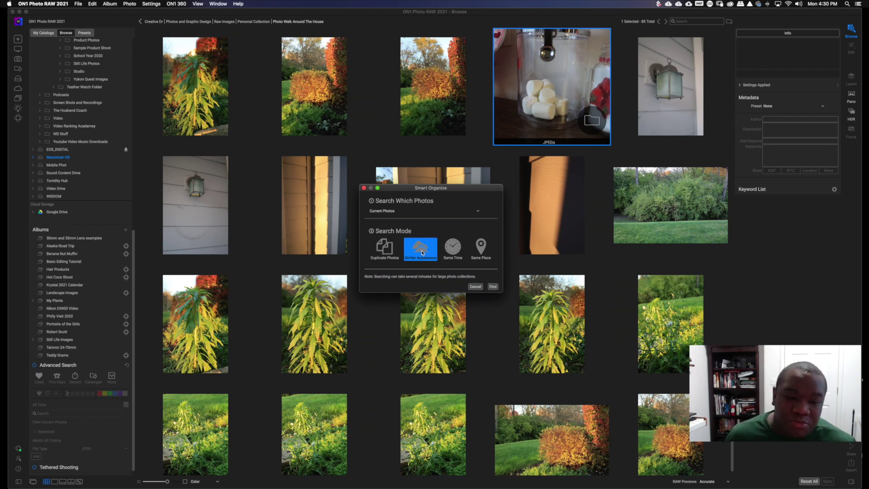
Run Find to get 16 similar photos in 6 groups and close the welcome message
left_click(493, 287)
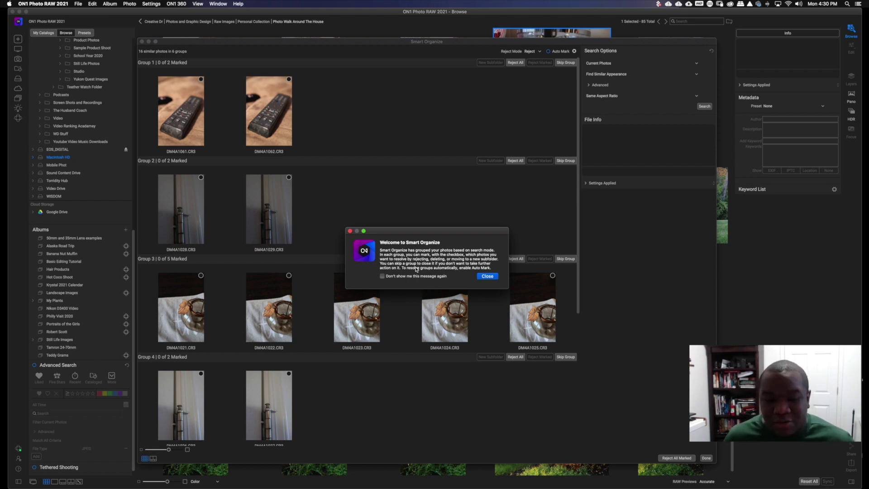
left_click(489, 278)
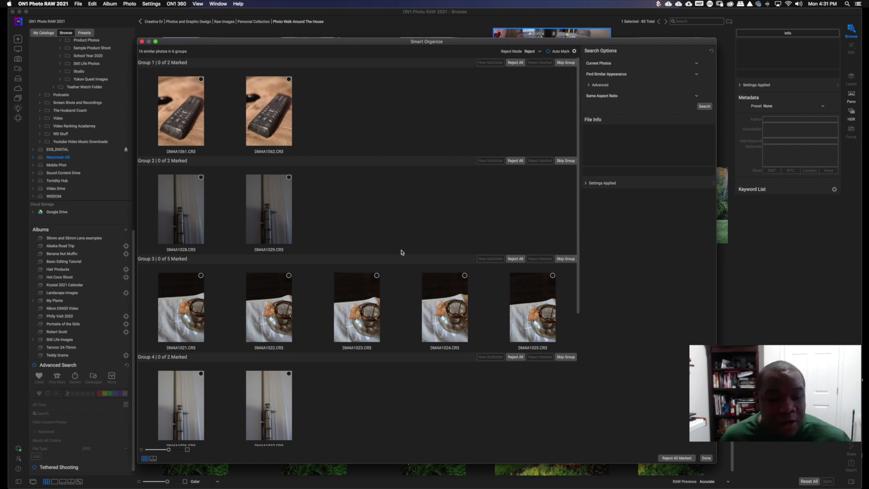
Scroll through the six Smart Organize groups to review them
scroll(170, 91, "down", 2)
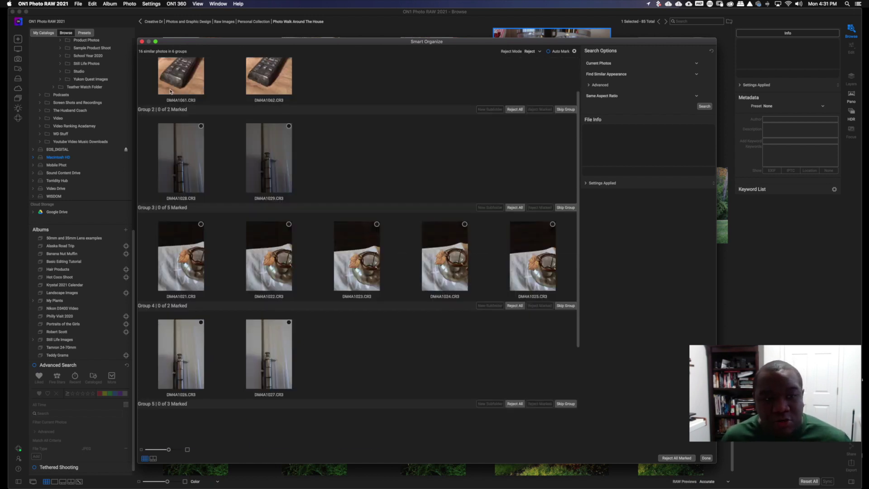
scroll(203, 109, "up", 2)
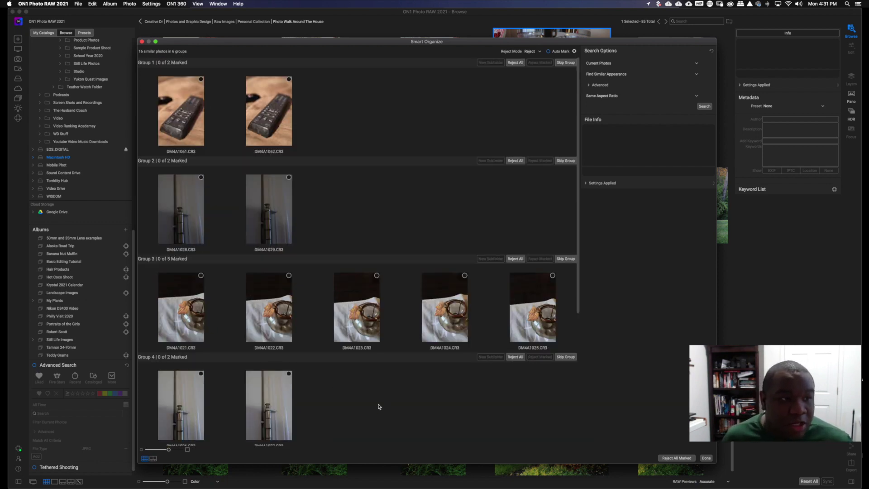
scroll(190, 122, "down", 1)
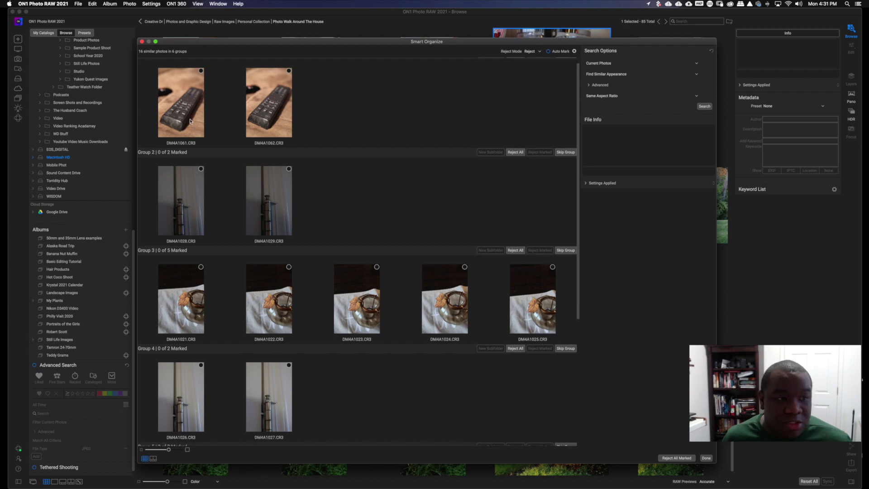
Expand the Advanced search options and set the Matching Level slider to 1
left_click(590, 86)
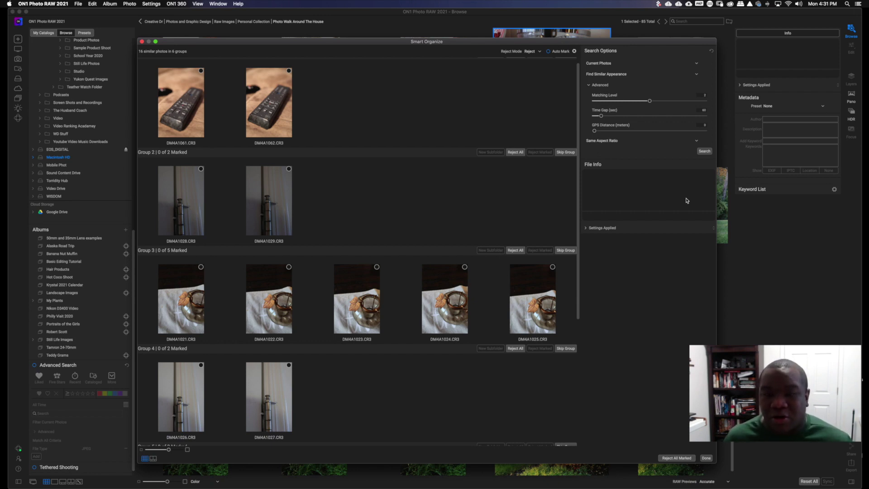
left_click_drag(650, 101, 568, 104)
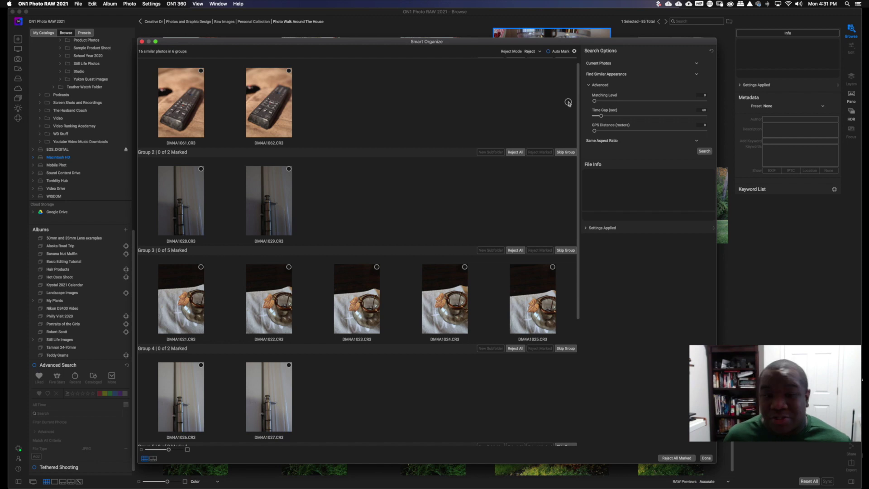
left_click_drag(569, 104, 621, 105)
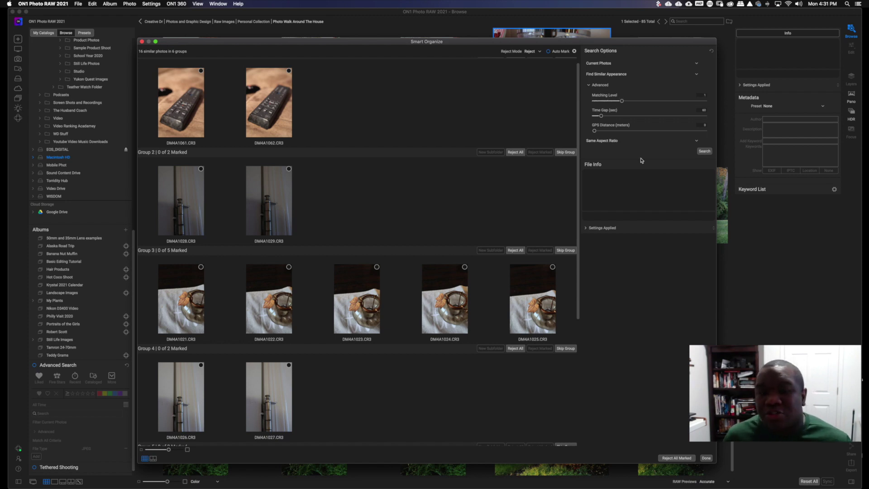
Rerun the search at Matching Level 1 and scroll the resulting 9 groups of 28 photos
left_click(704, 152)
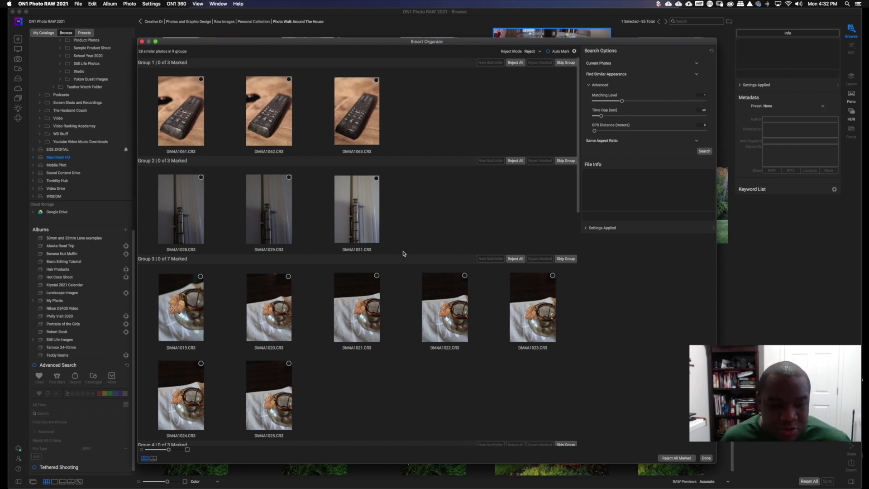
scroll(403, 253, "down", 1)
scroll(404, 254, "down", 5)
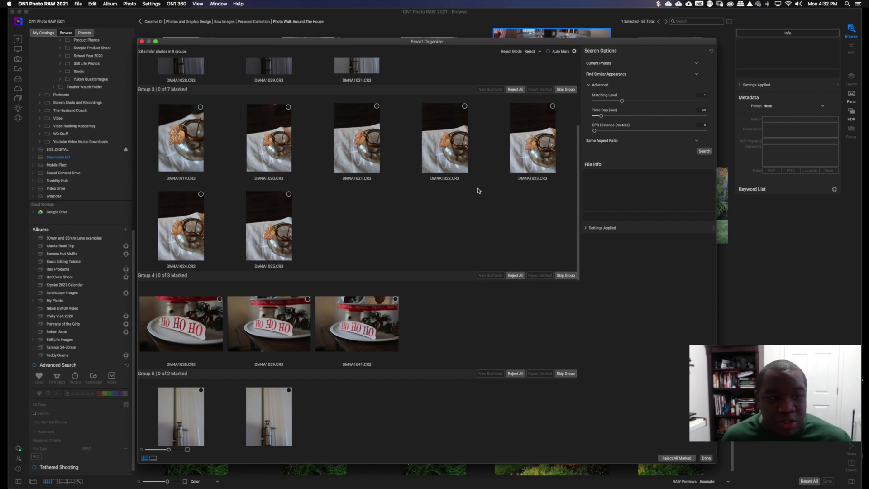
Show DM4A1019's file details, then mark DM4A1019, DM4A1025, DM4A1020, DM4A1021 and DM4A1022 in Group 3
left_click(203, 109)
left_click(200, 107)
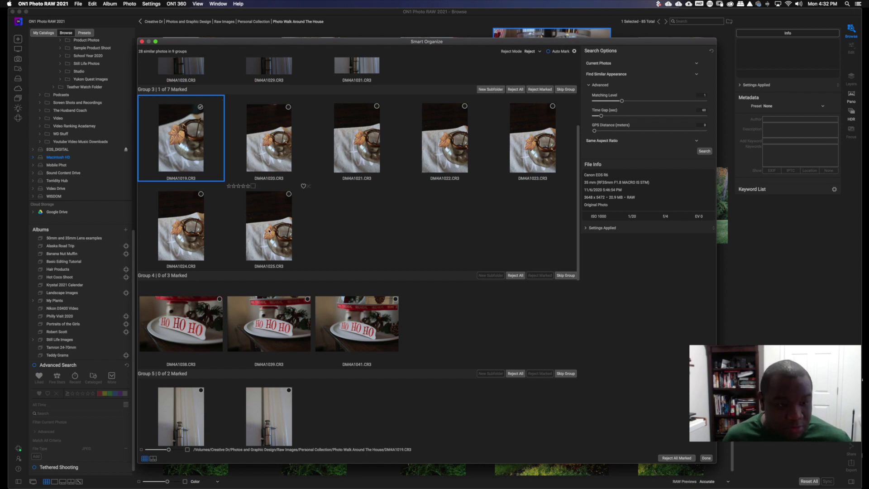
left_click(289, 194)
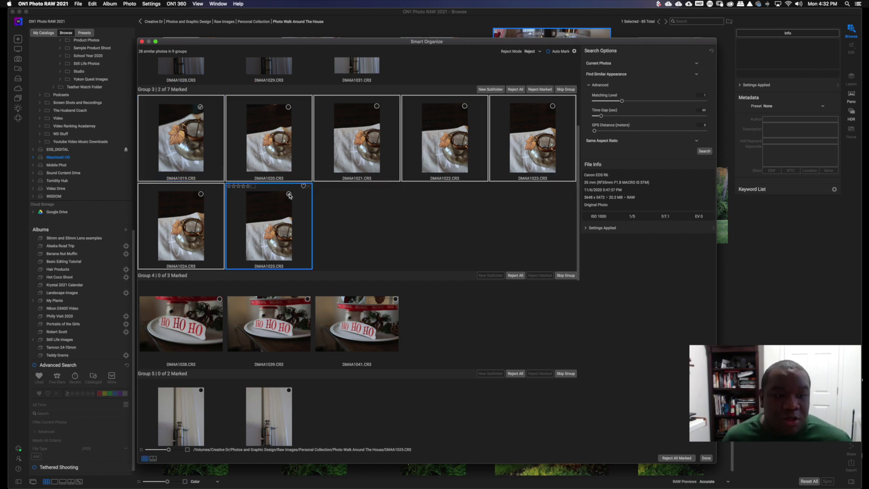
left_click(288, 107)
left_click(377, 106)
left_click(465, 106)
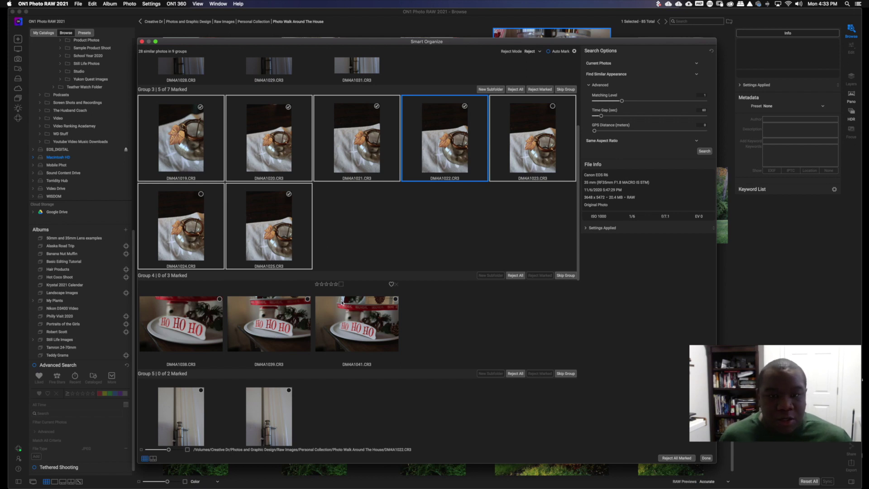
Unmark all five marked Group 3 photos, leaving 0 of 7 marked
left_click(465, 107)
left_click(377, 106)
left_click(288, 108)
left_click(289, 193)
left_click(200, 107)
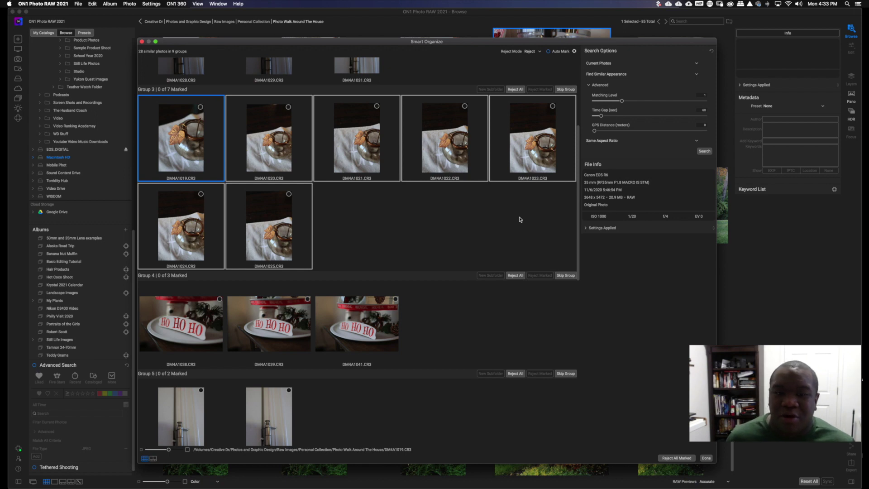
Raise the matching level back to 2 and rerun the search, giving 16 photos in 6 groups
left_click_drag(626, 102, 645, 101)
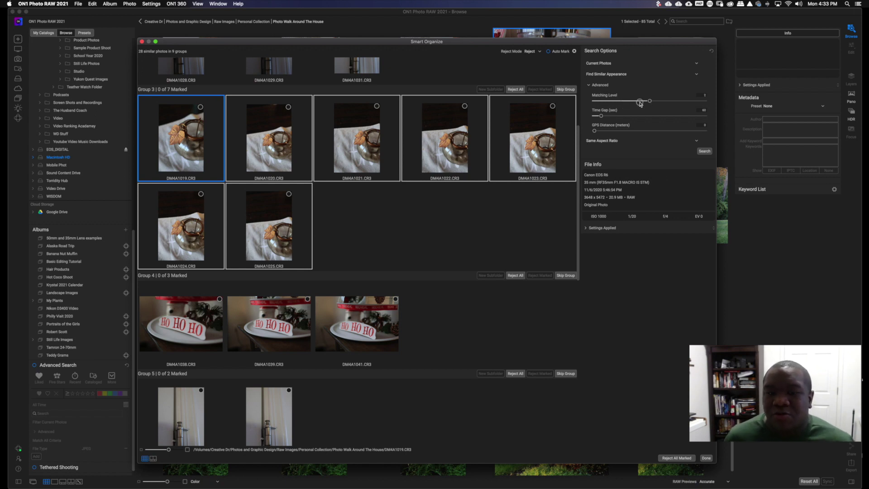
left_click(708, 154)
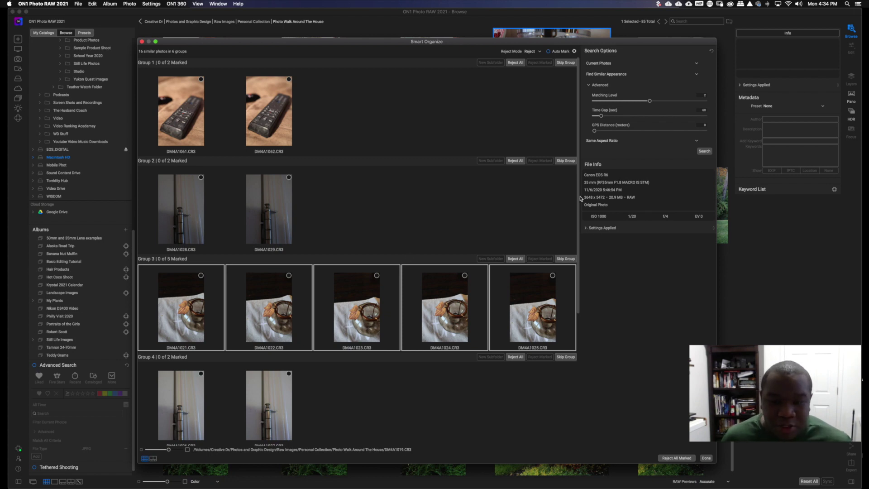
Reject DM4A1033 from Group 6, then toggle DM4A1032's mark on and off
scroll(575, 315, "down", 2)
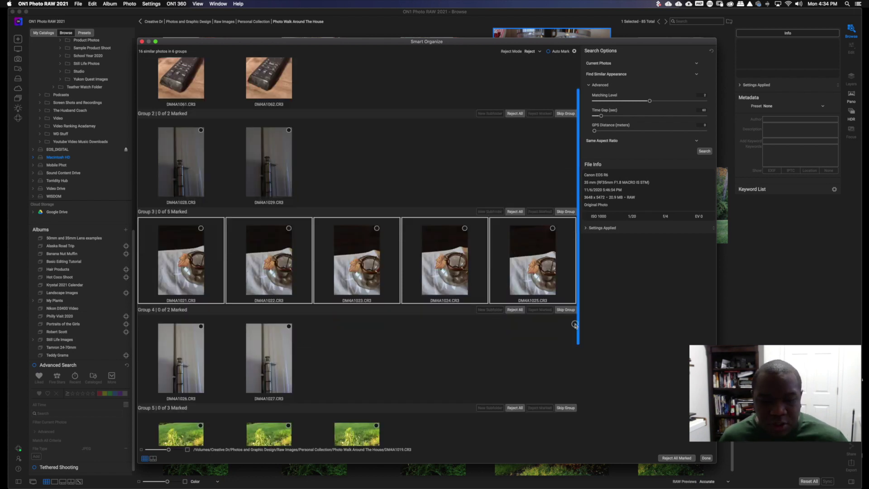
scroll(577, 358, "down", 6)
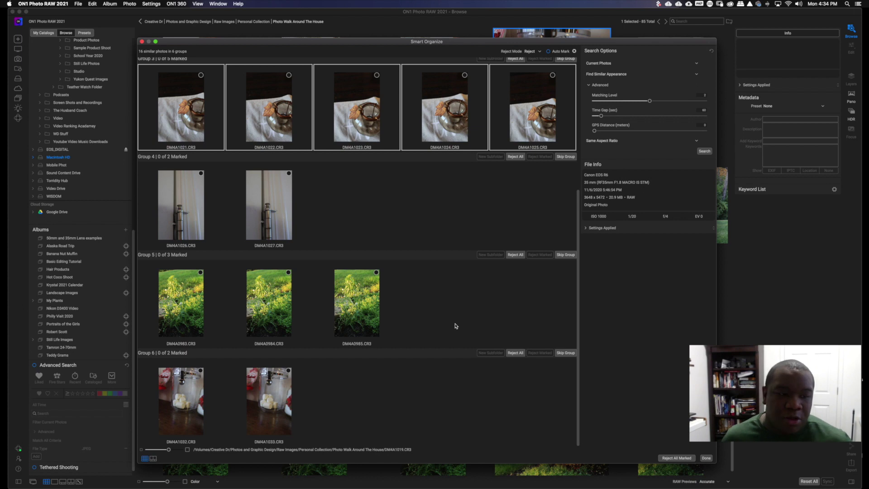
left_click(289, 371)
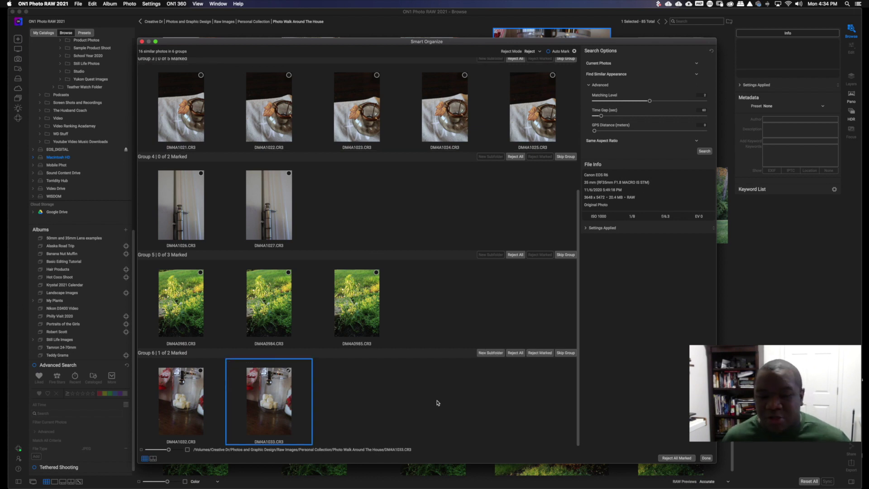
left_click(540, 354)
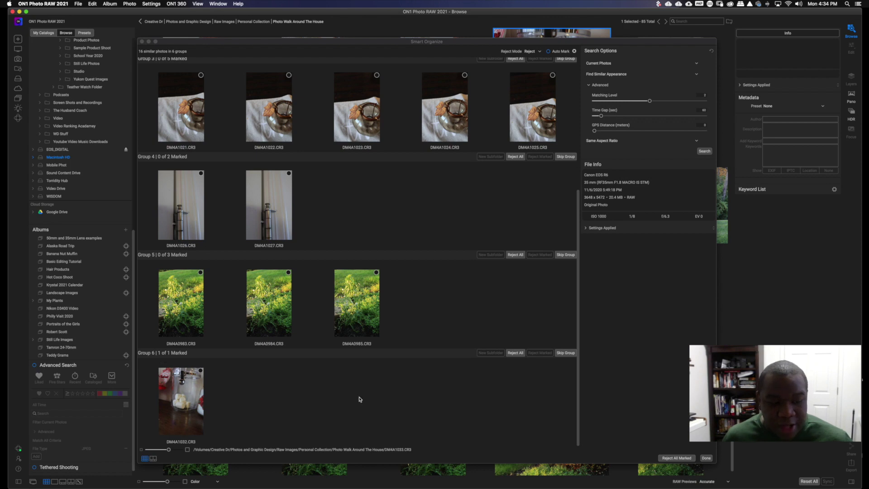
left_click(201, 371)
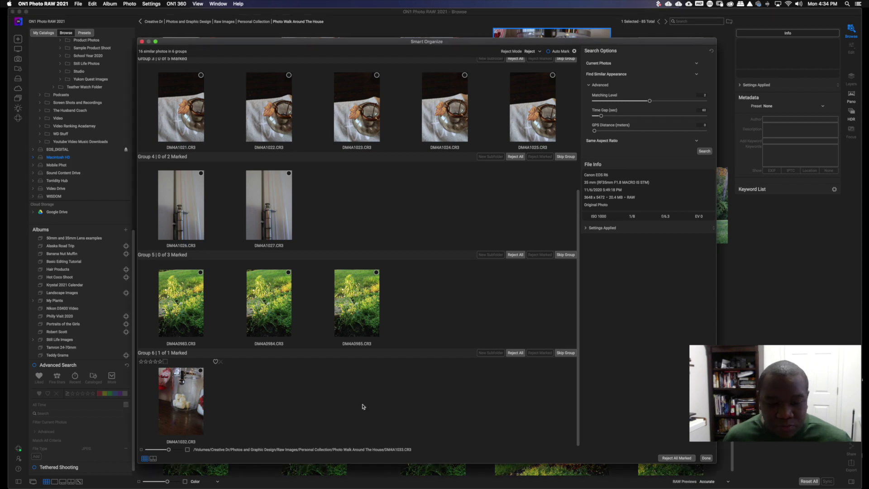
left_click(201, 372)
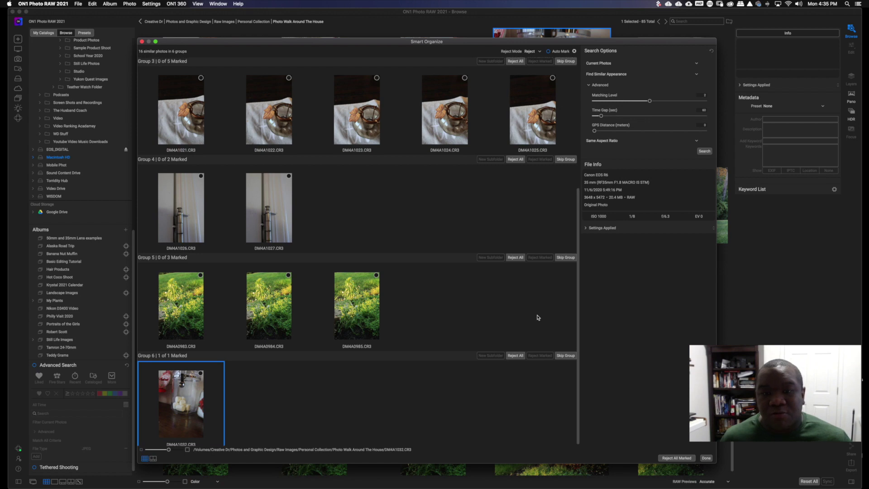
scroll(538, 318, "up", 5)
scroll(538, 317, "up", 1)
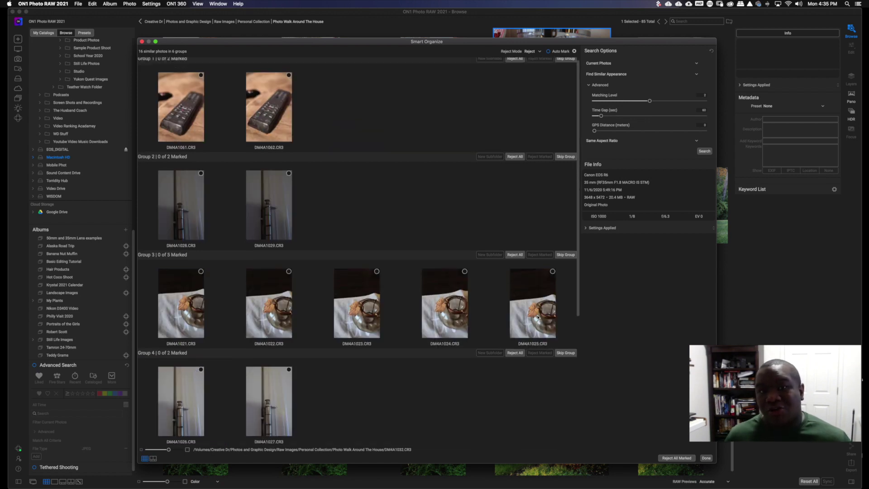
scroll(538, 318, "up", 1)
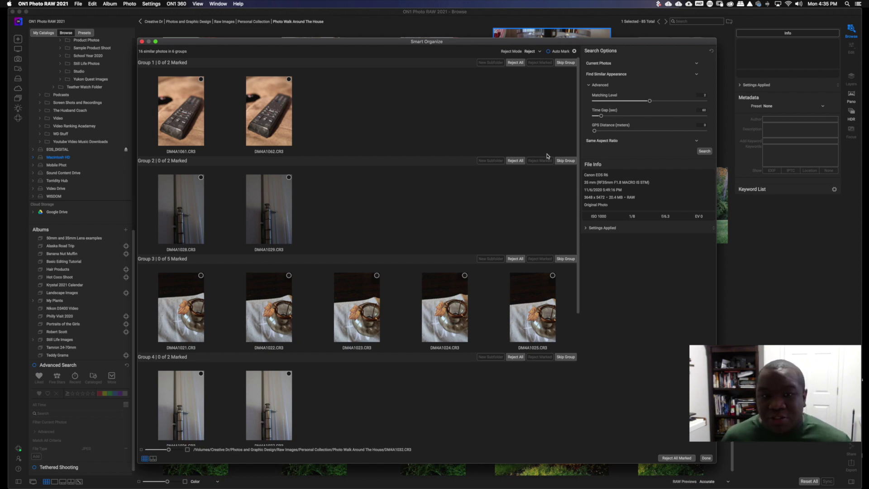
left_click(537, 54)
left_click(538, 63)
left_click(539, 53)
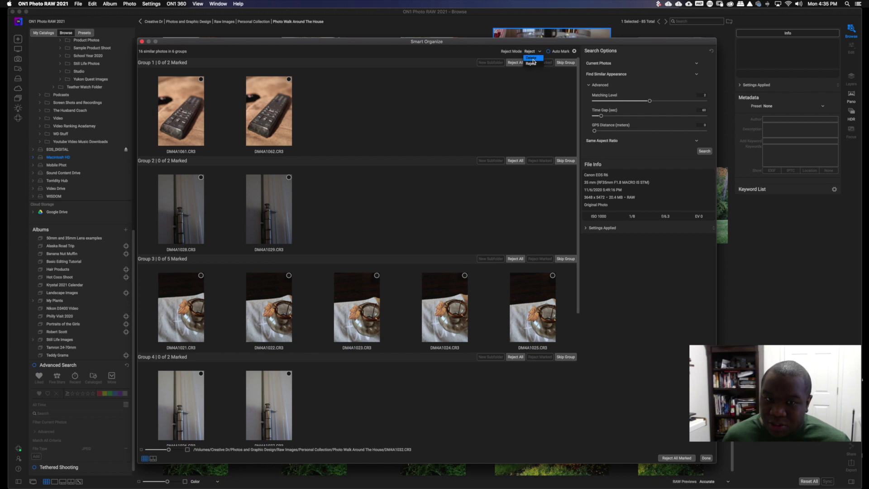
left_click(533, 64)
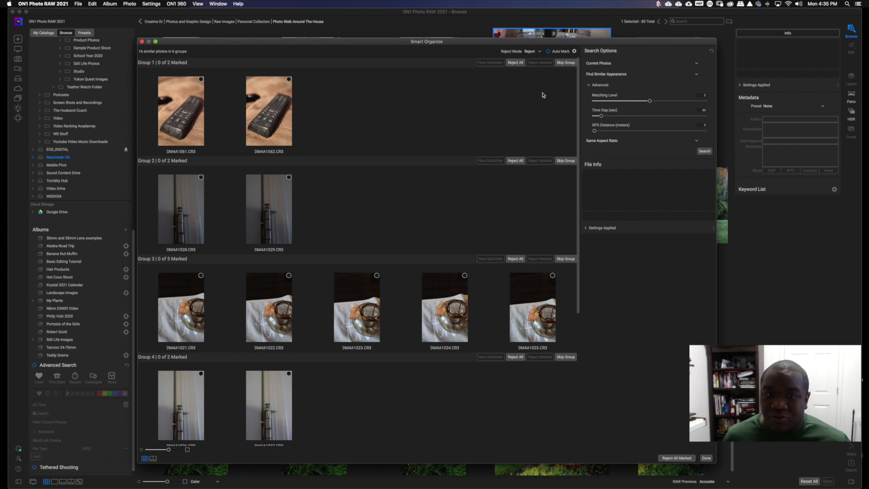
left_click(574, 52)
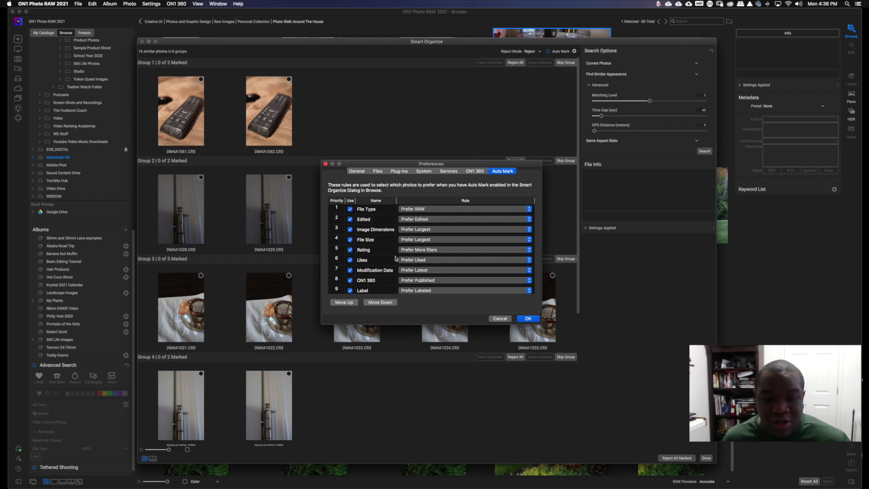
scroll(389, 259, "down", 1)
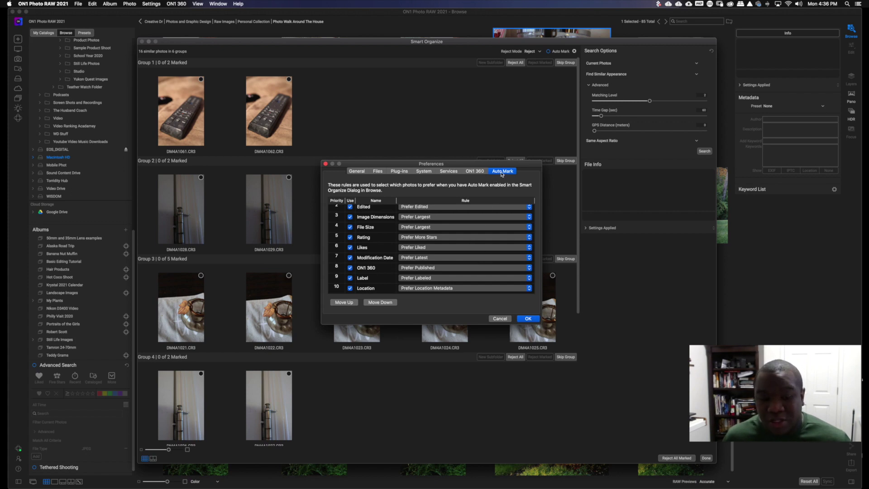
left_click(500, 318)
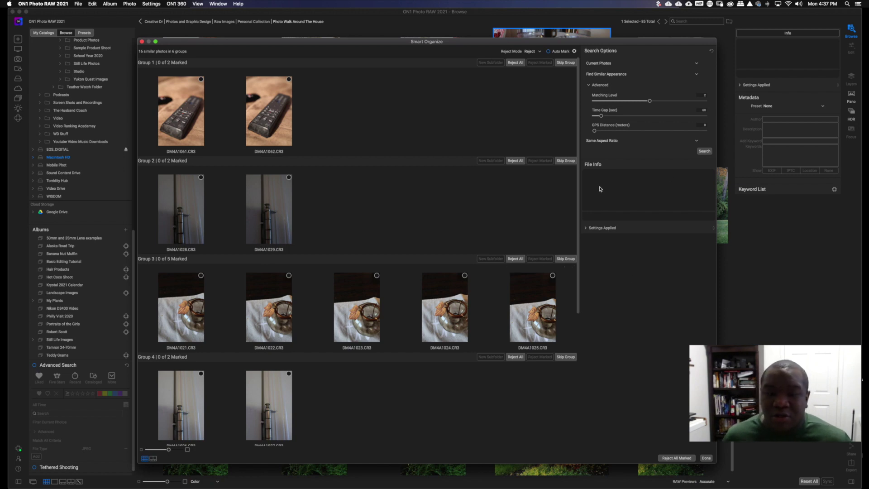
Select DM4A1025 in Group 3 to load its camera details into File Info
left_click(520, 312)
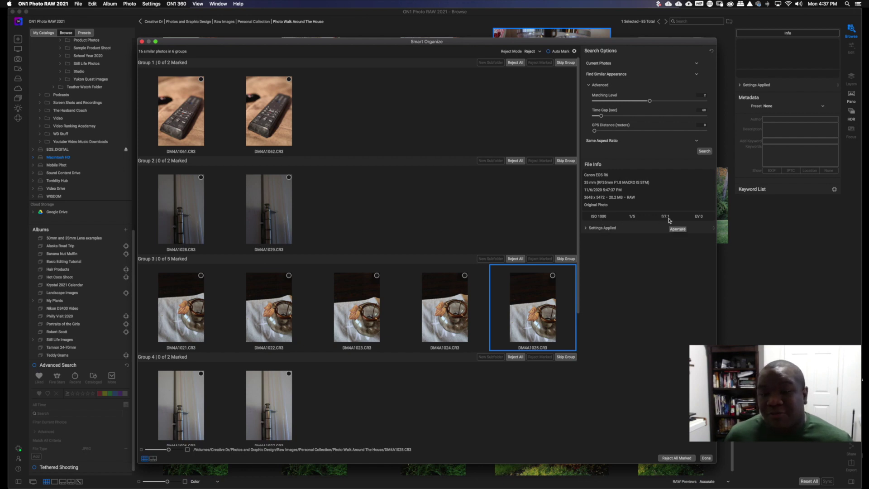
mouse_move(544, 335)
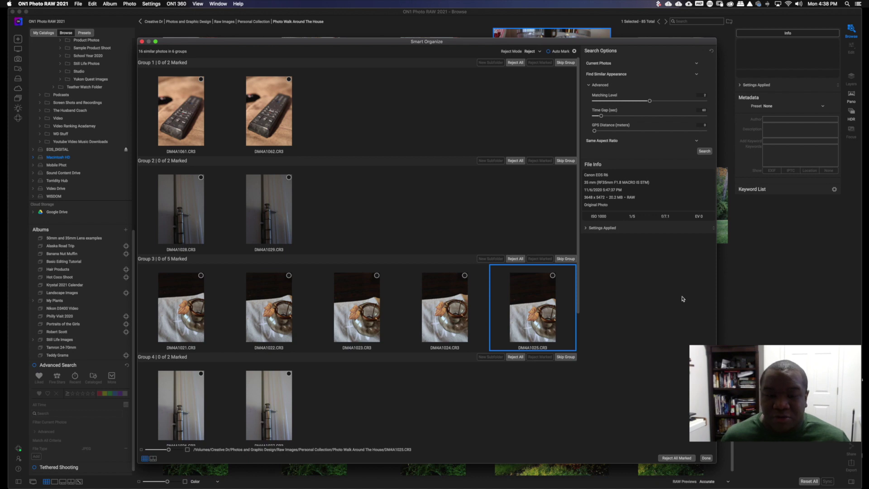
Expand DM4A1025's Settings Applied list, opening the Develop and Color & Tone entries
left_click(588, 229)
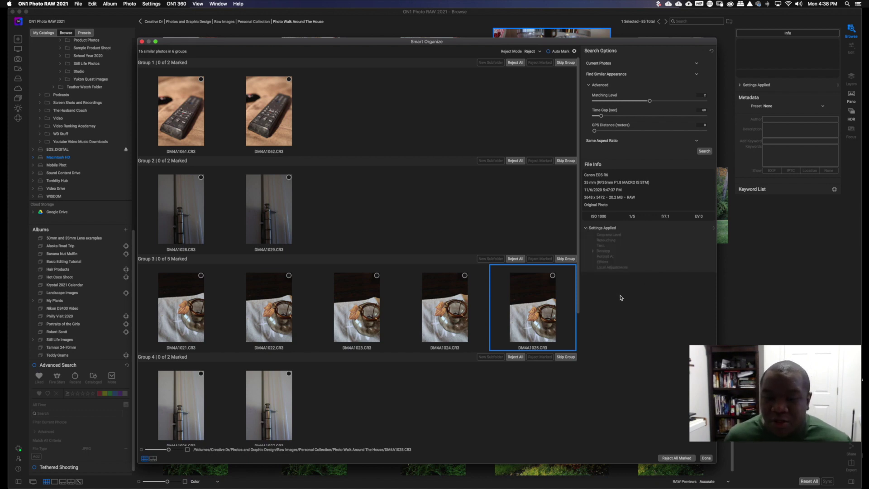
left_click(594, 252)
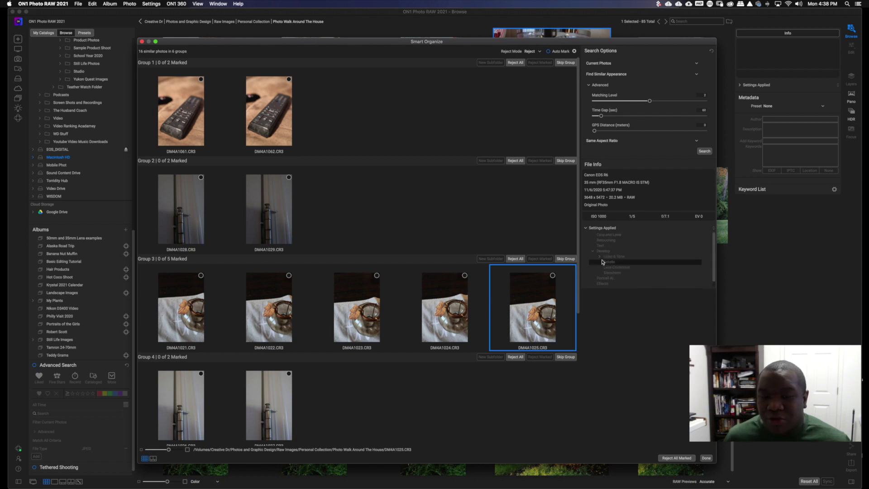
left_click(600, 256)
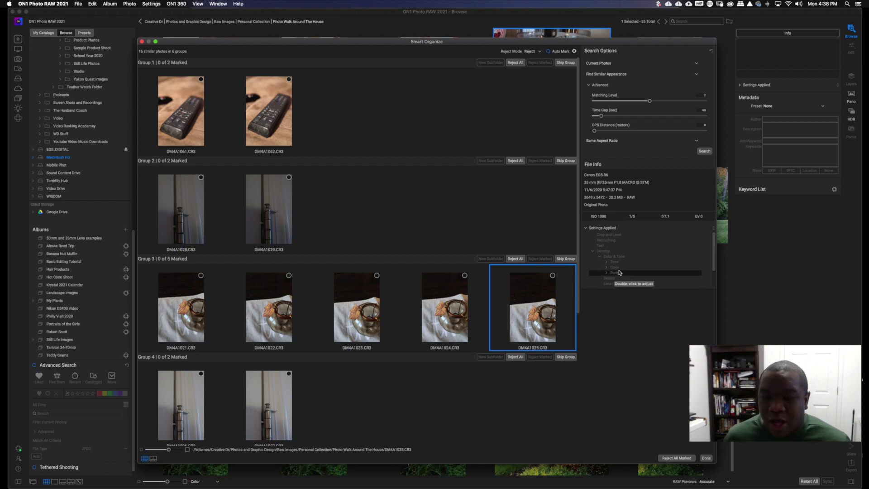
scroll(618, 270, "down", 2)
scroll(618, 267, "up", 3)
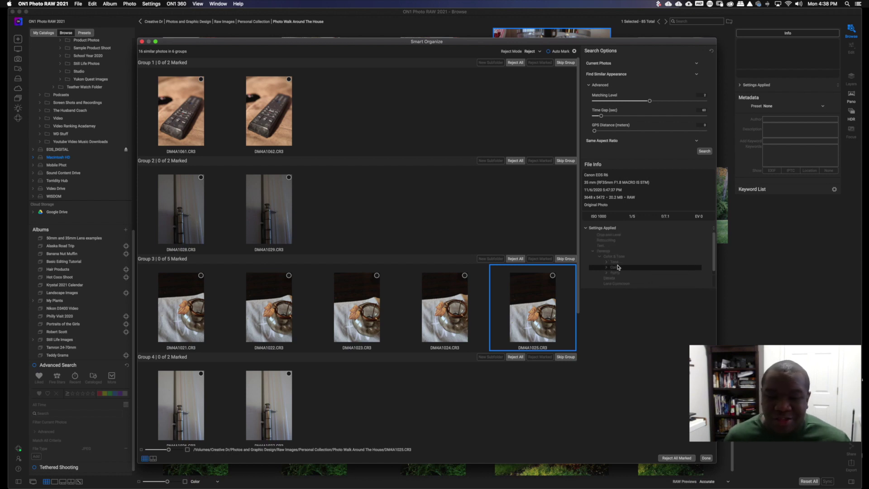